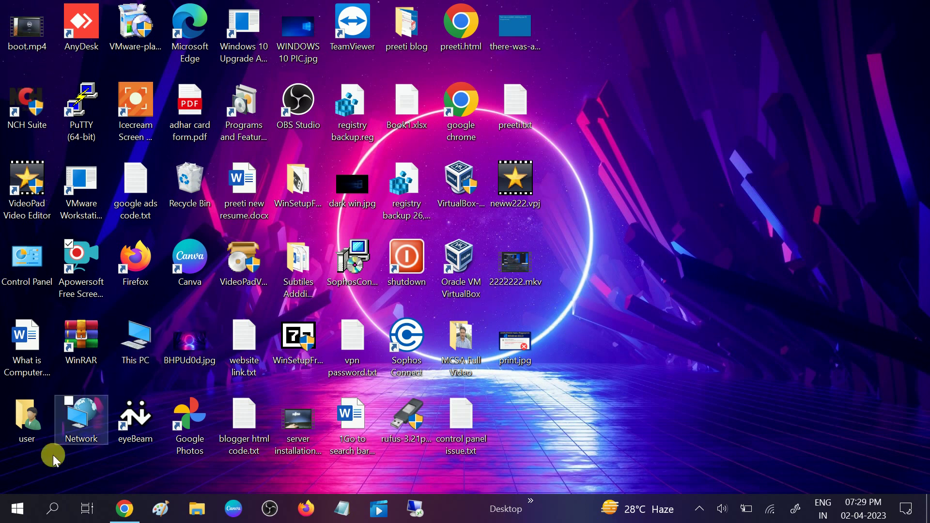
Launch the Settings app from the Start menu
click(20, 508)
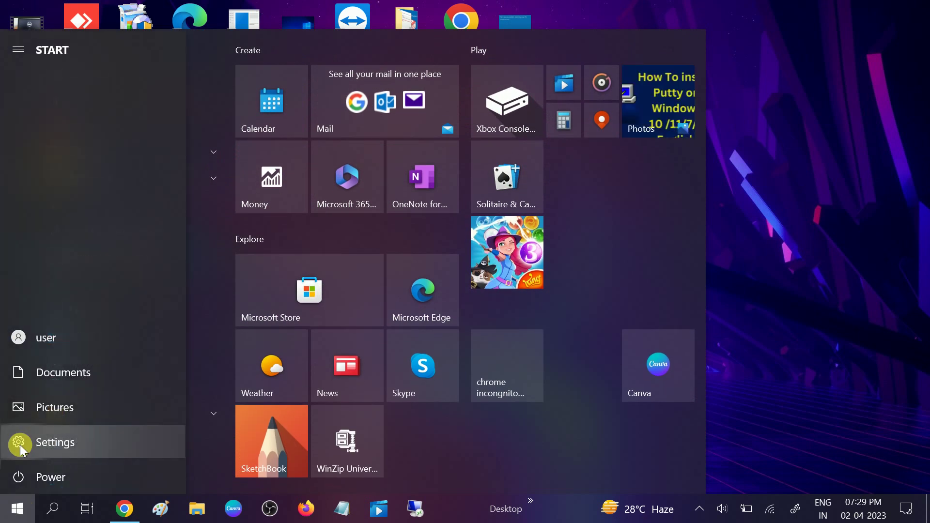
click(19, 445)
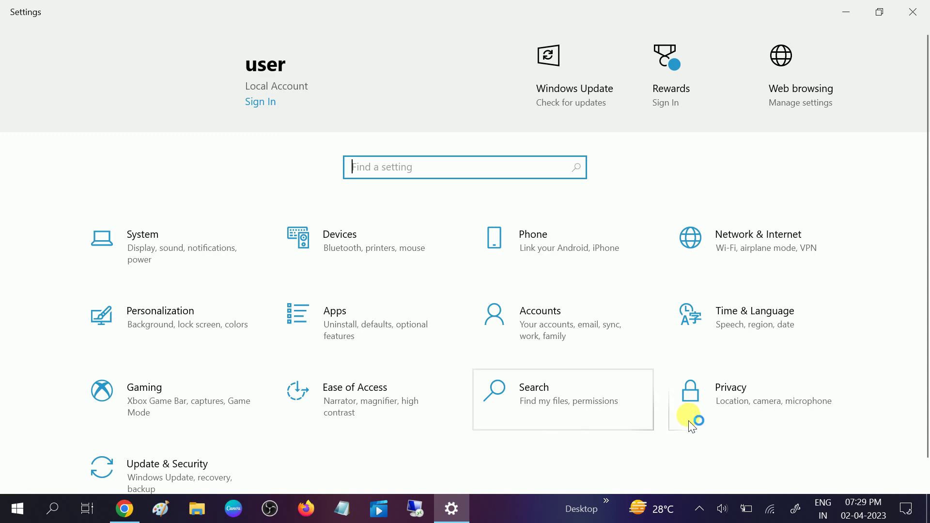
Go to the Microphone page in Privacy settings
click(750, 405)
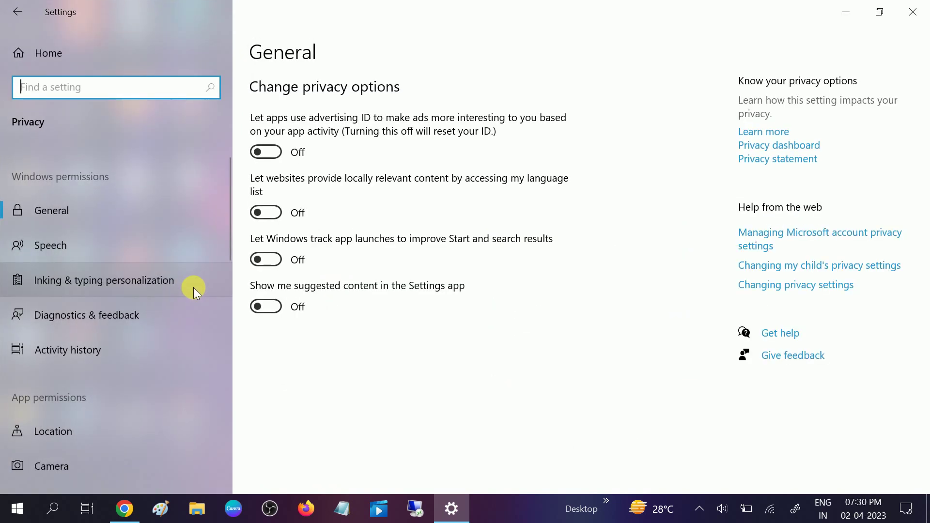
scroll(193, 287, down, 3)
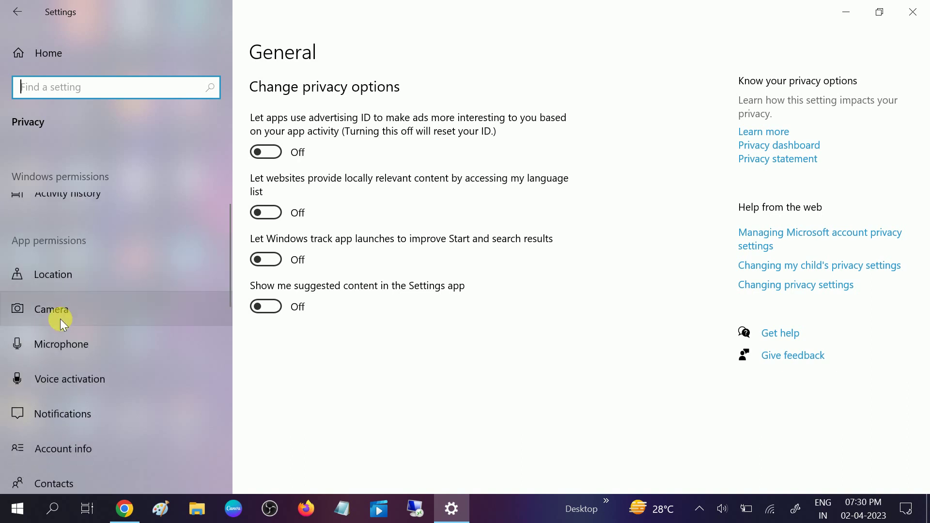
click(84, 347)
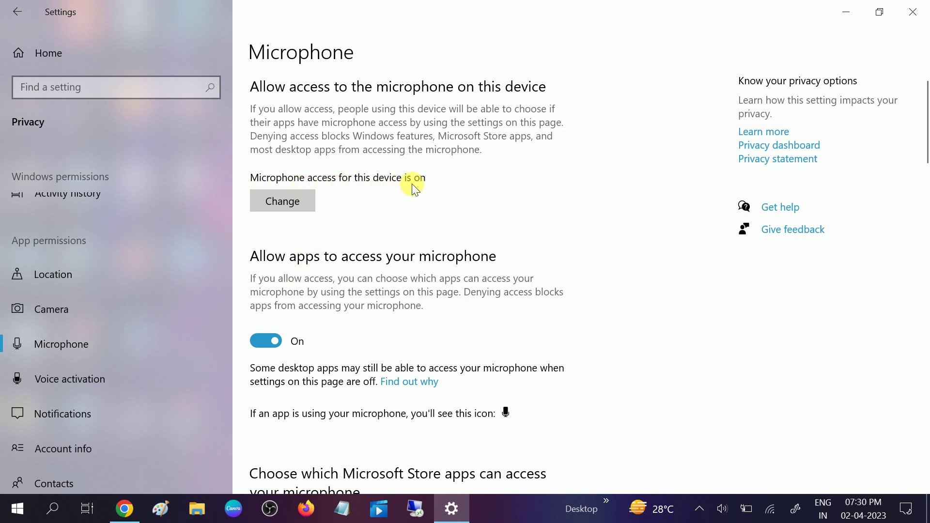
Check the app microphone toggles: most apps are On, Mobile Plans is Off
scroll(412, 184, down, 3)
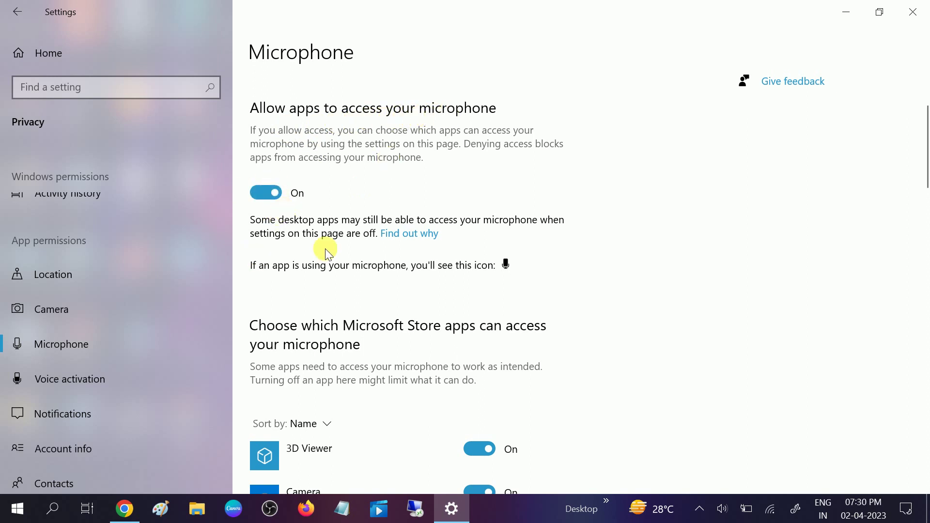
scroll(325, 248, down, 5)
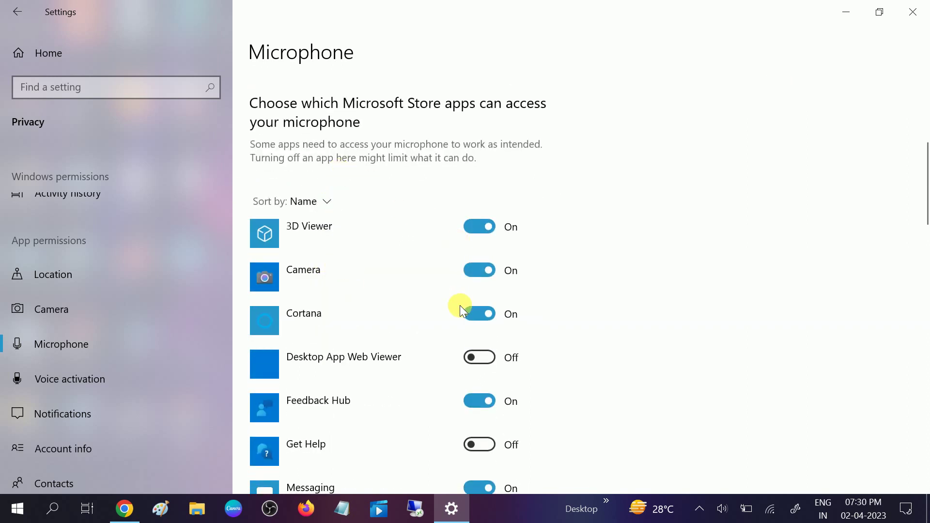
scroll(460, 305, down, 3)
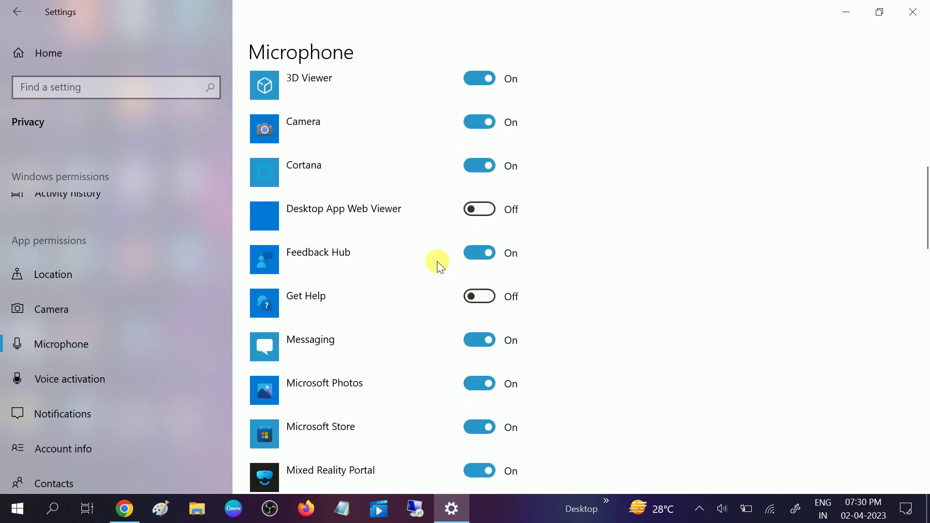
scroll(488, 308, down, 6)
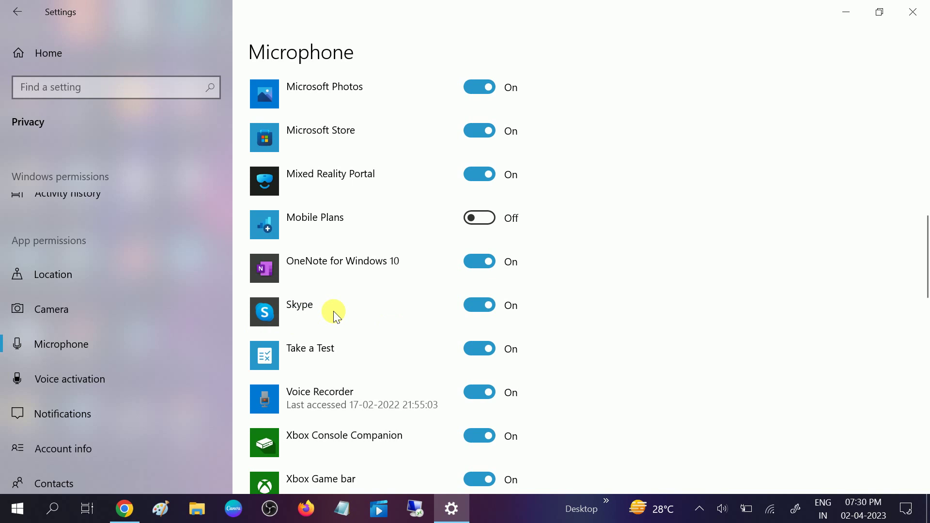
scroll(350, 332, down, 2)
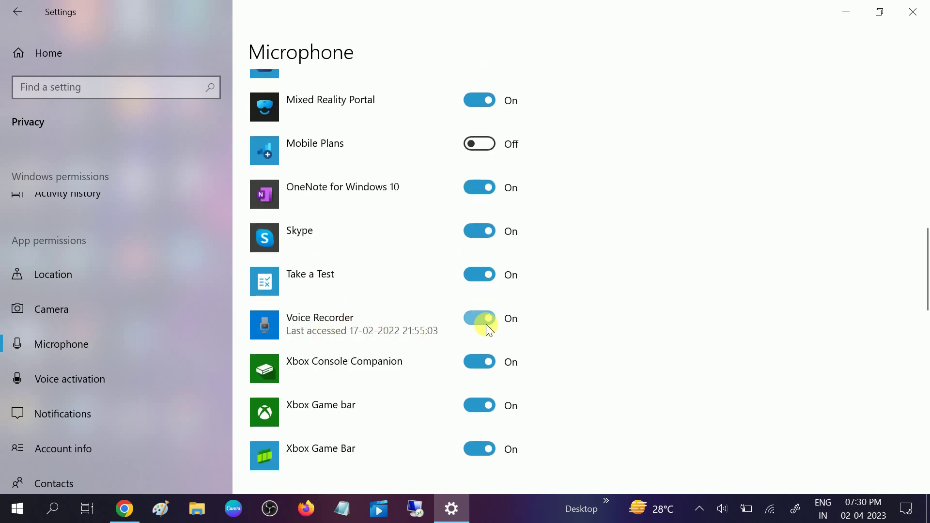
scroll(344, 359, down, 2)
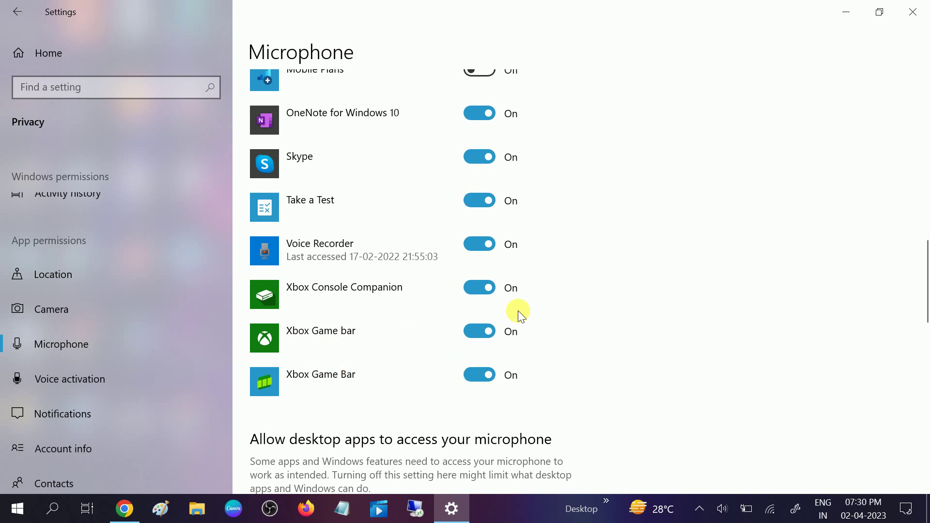
scroll(484, 359, down, 3)
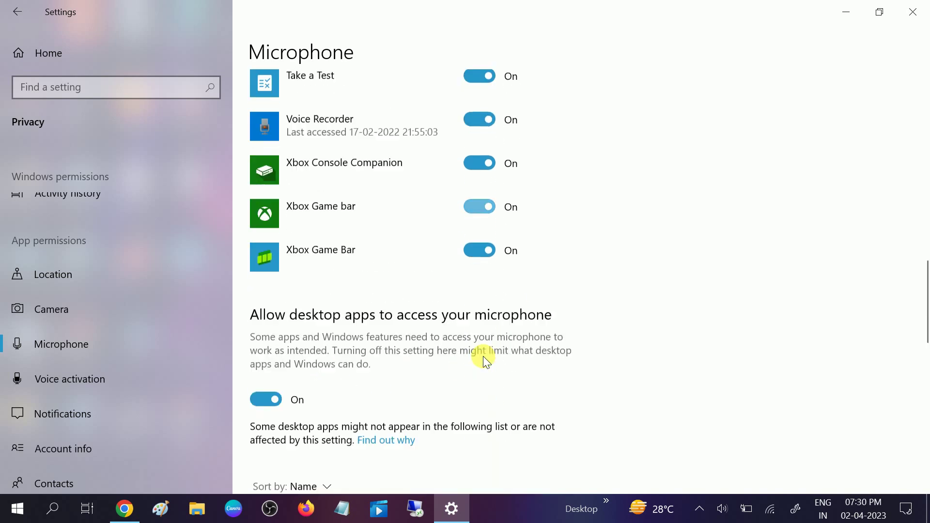
scroll(483, 356, down, 6)
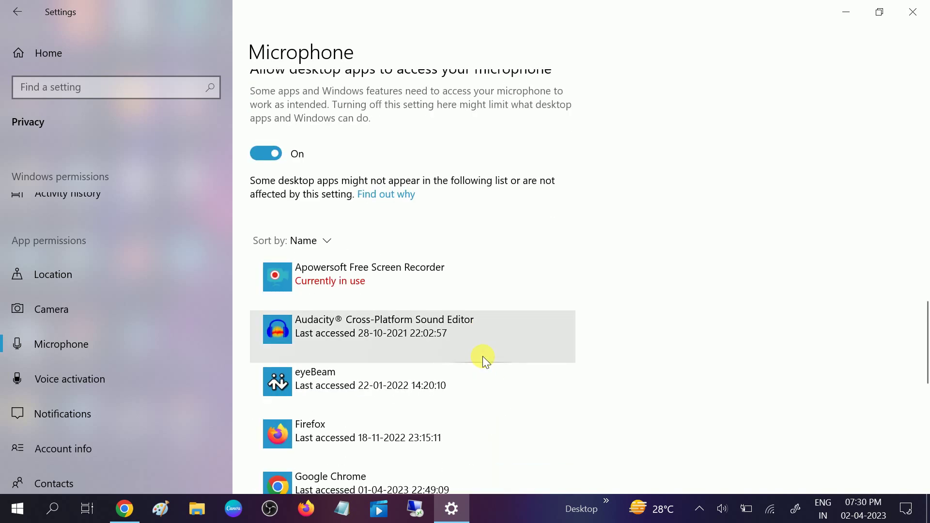
scroll(482, 356, up, 9)
scroll(451, 279, up, 4)
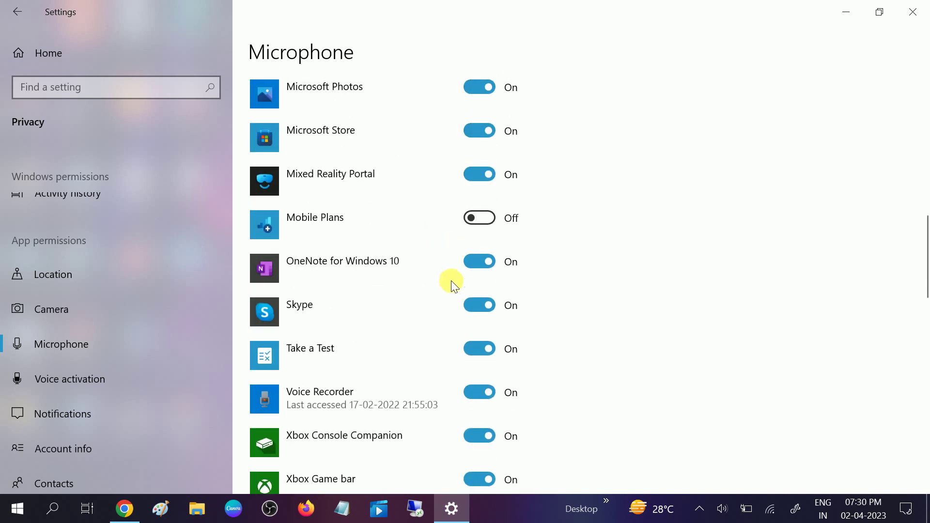
Close Settings and search Windows for 'devi' to find Device Manager
click(912, 12)
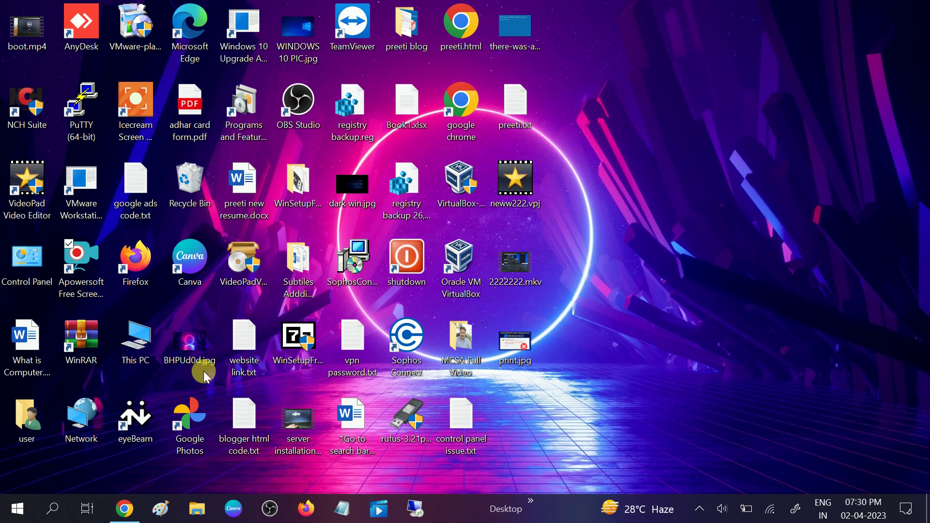
click(54, 513)
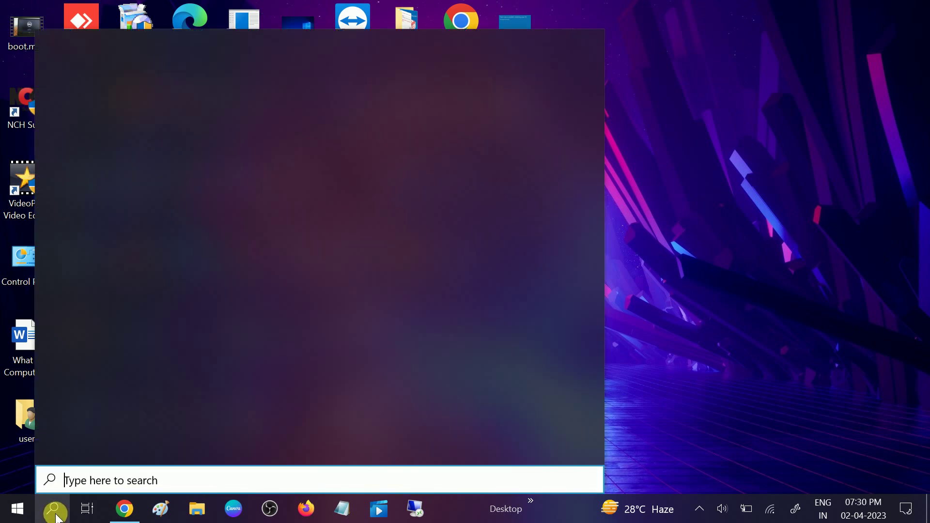
text(devi)
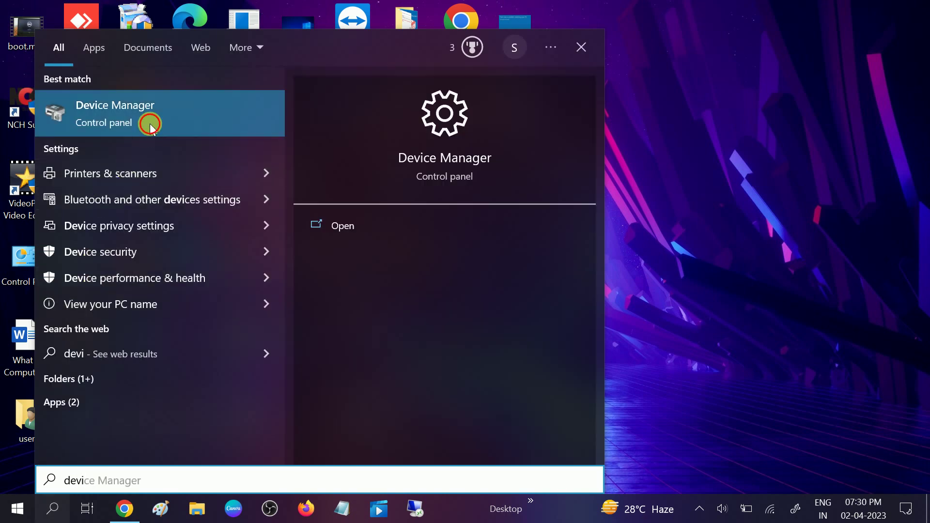
Open Device Manager maximized, expand Audio inputs and outputs, and select Microphone Array (Realtek High Definition Audio)
click(150, 124)
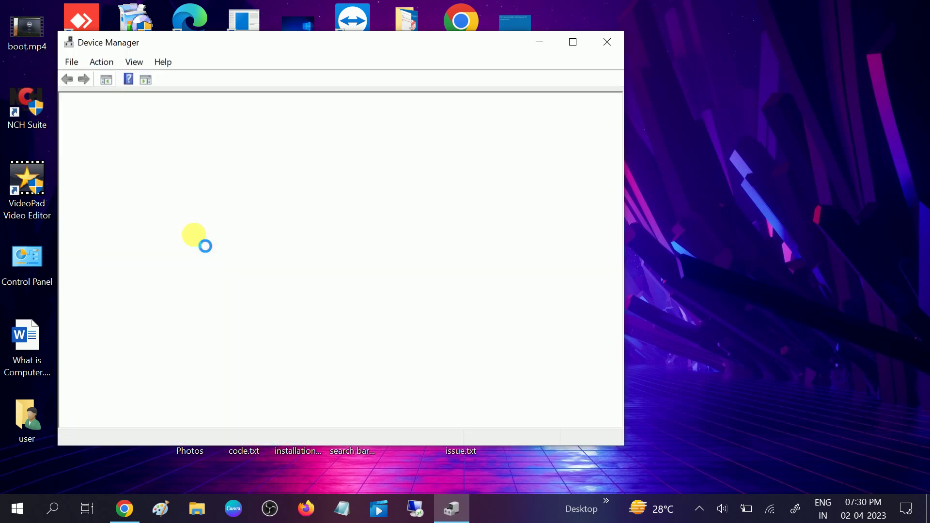
drag(249, 51, 343, 45)
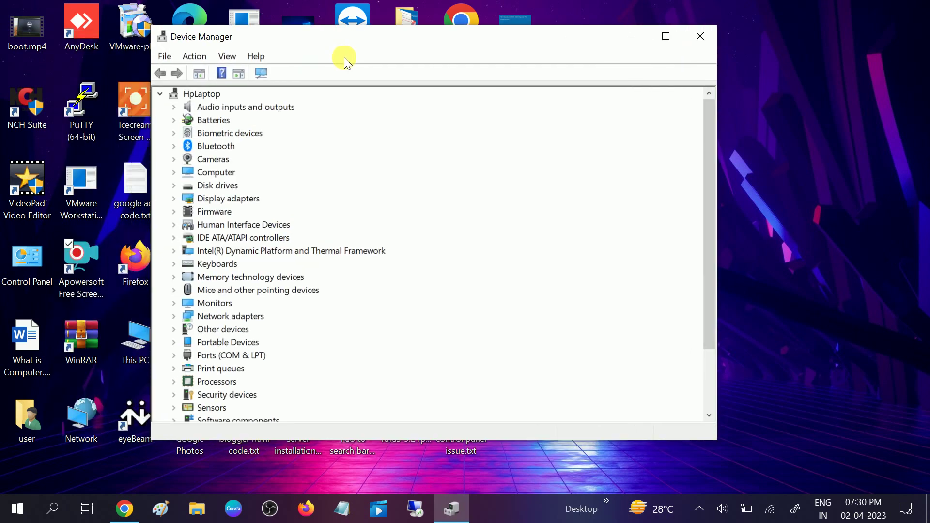
click(665, 37)
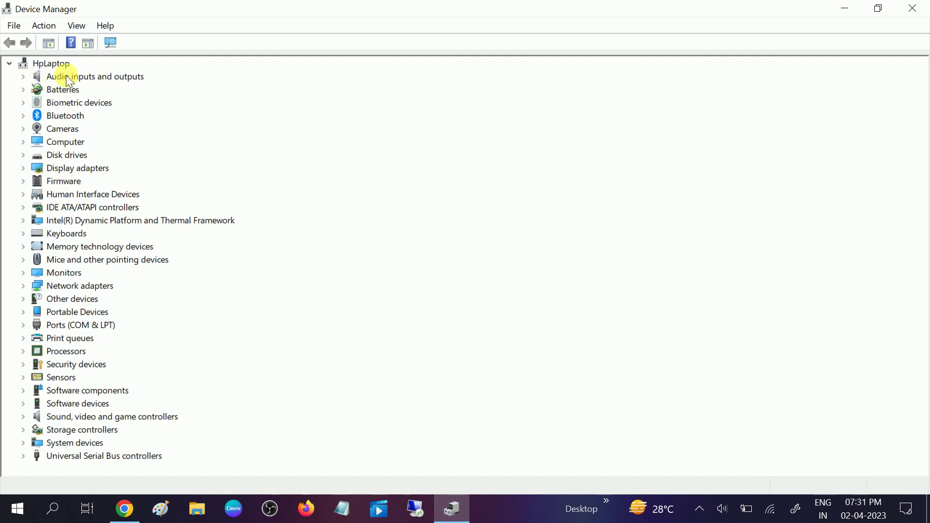
click(23, 77)
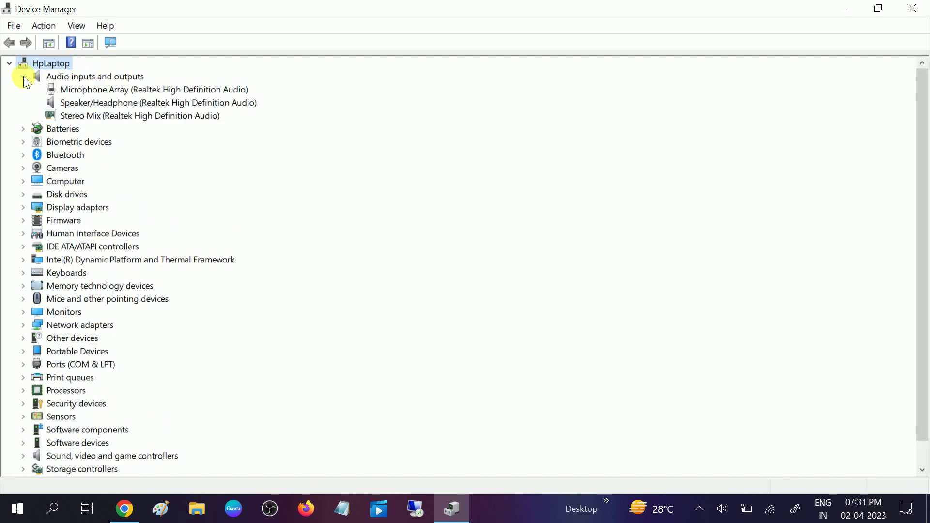
click(125, 90)
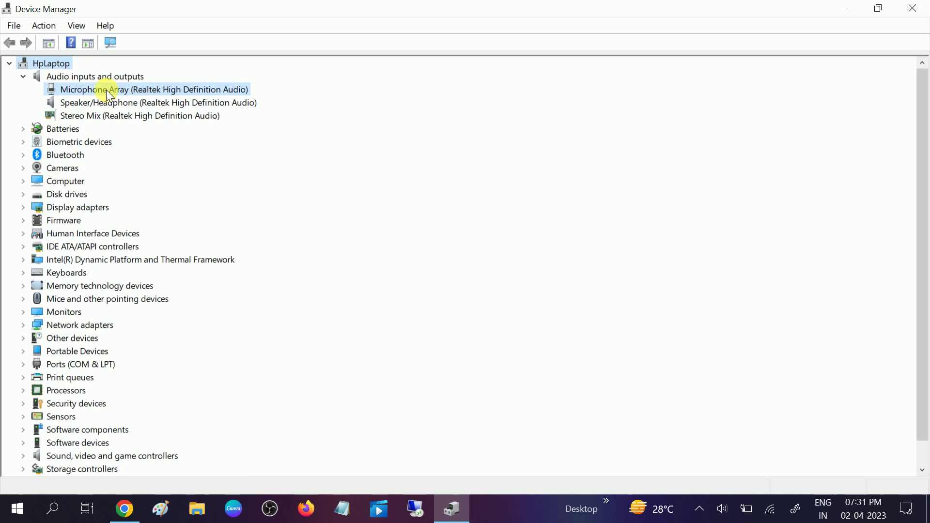
Run an automatic driver search for Microphone Array, which reports the best driver is already installed
right_click(139, 88)
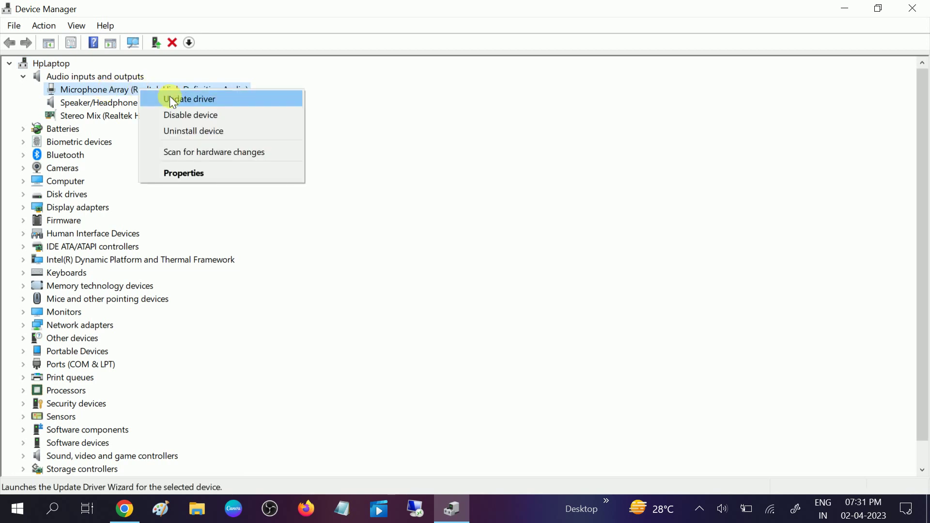
click(170, 96)
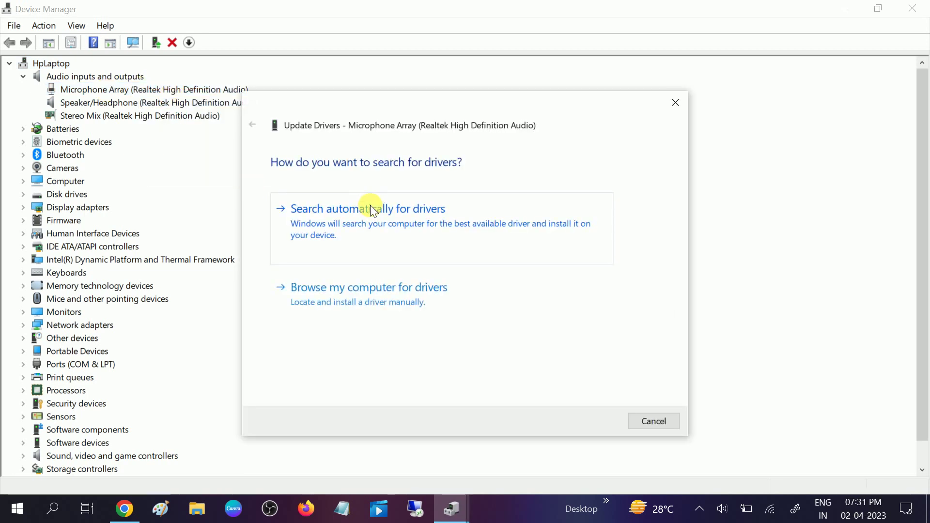
click(371, 208)
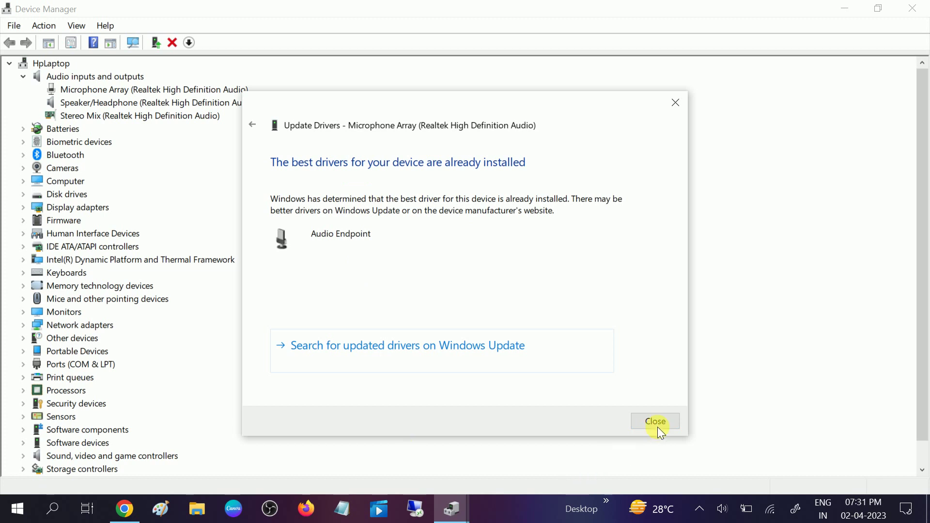
click(655, 419)
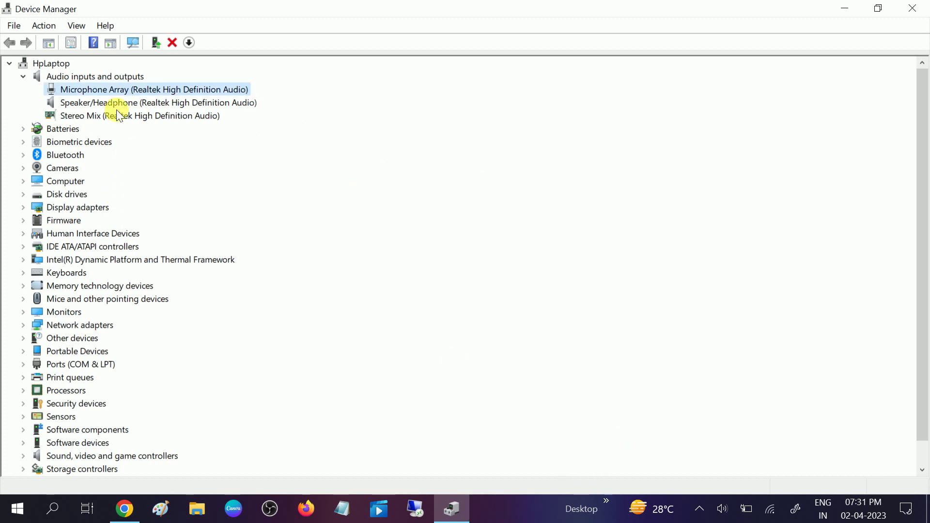
Review the Driver tab of Microphone Array Properties, then close the dialog
right_click(124, 89)
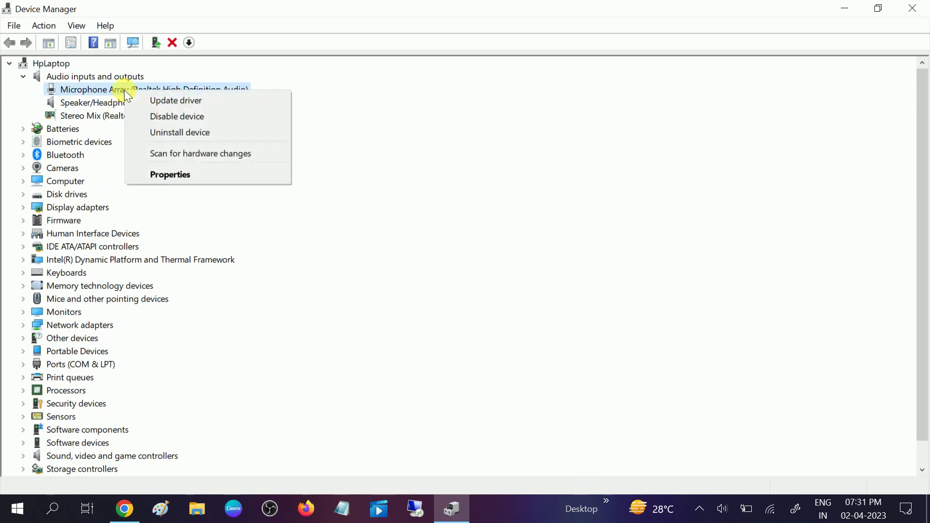
click(163, 174)
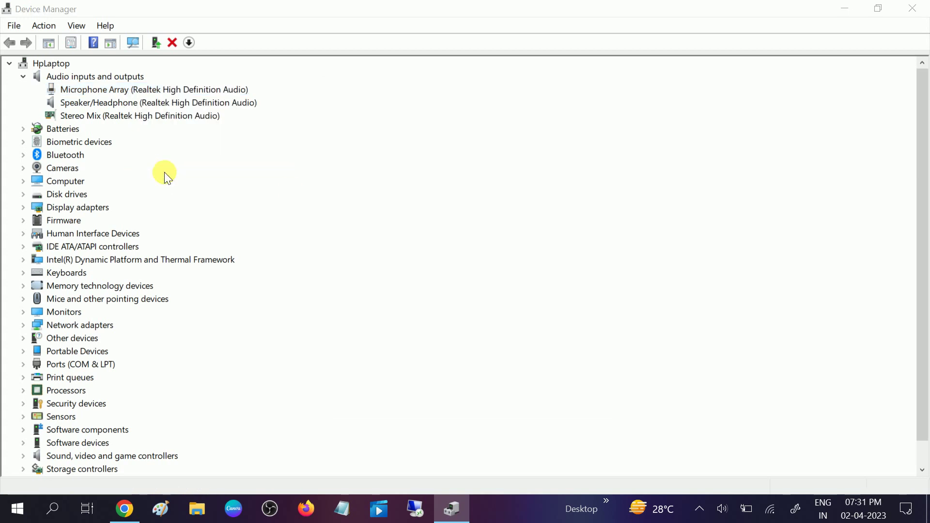
click(383, 118)
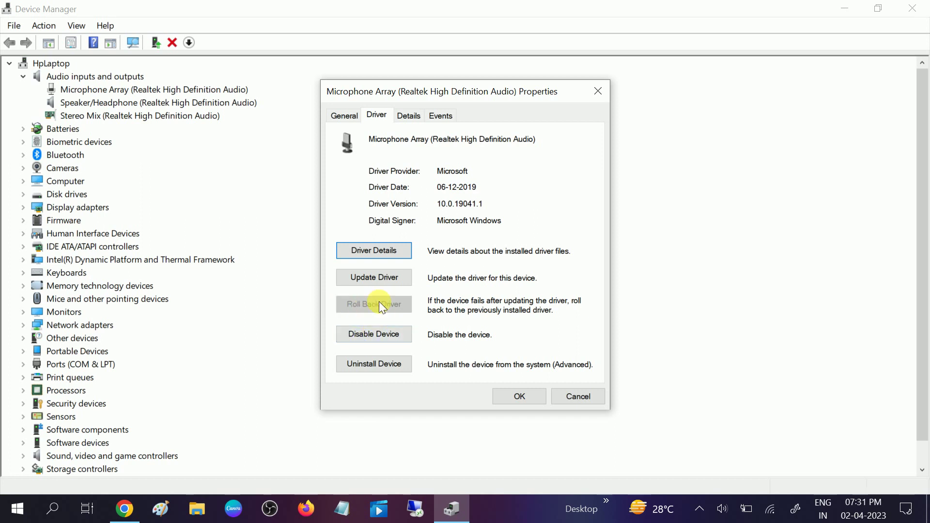
click(519, 396)
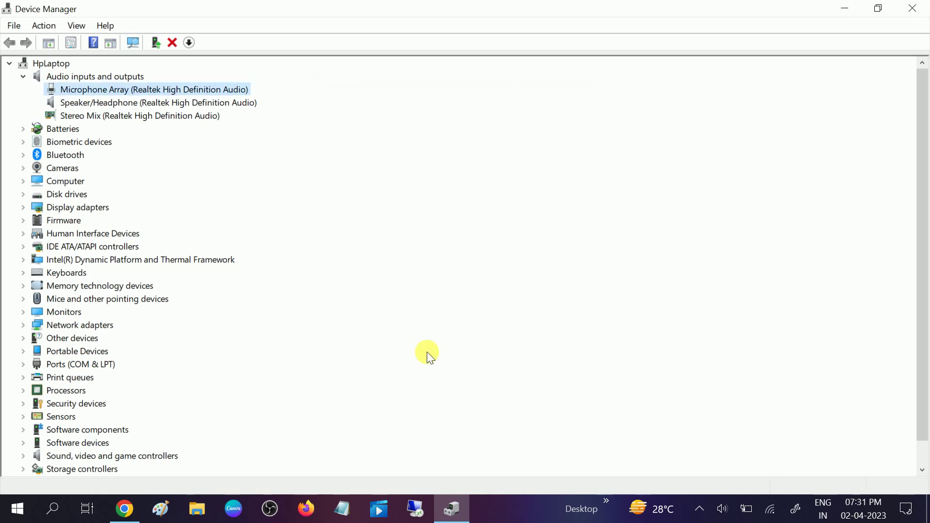
Search automatically for a Realtek High Definition Audio driver under Sound, video and game controllers; best one installed
click(24, 75)
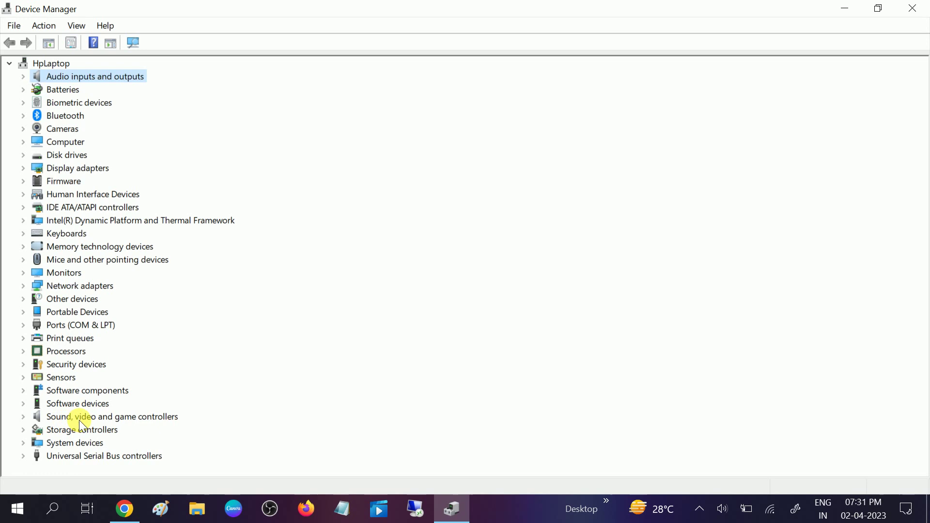
click(24, 416)
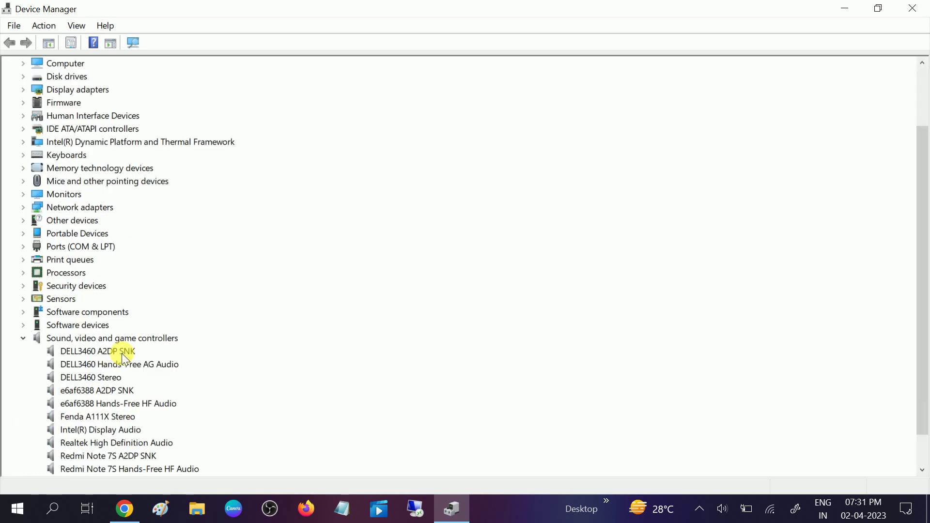
scroll(121, 352, down, 1)
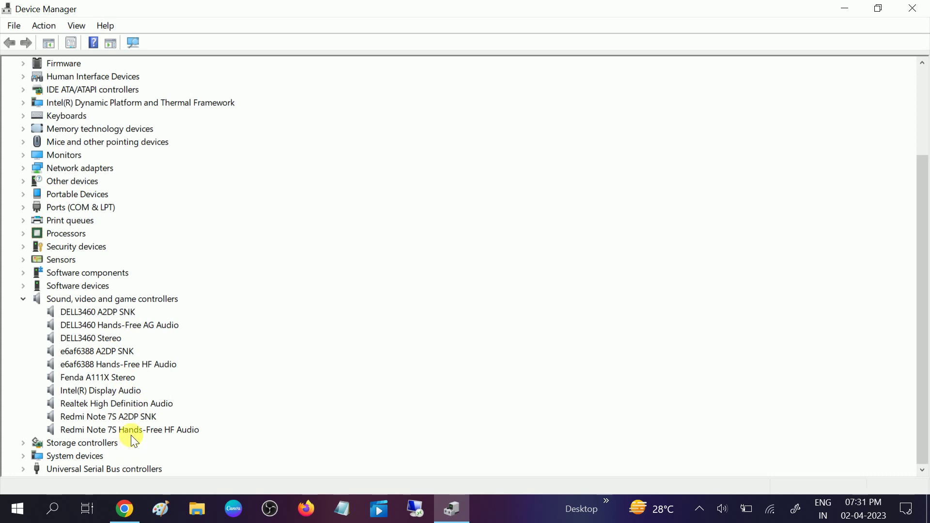
click(110, 406)
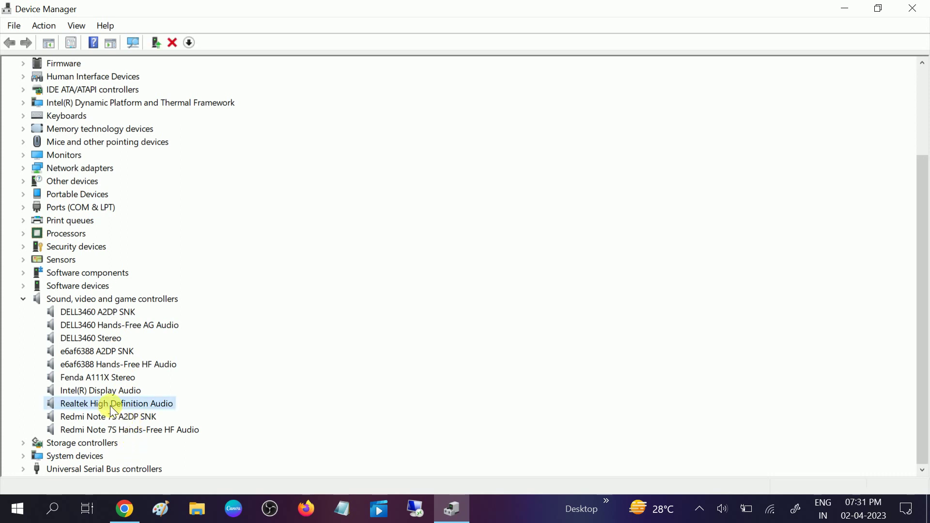
right_click(113, 404)
click(177, 322)
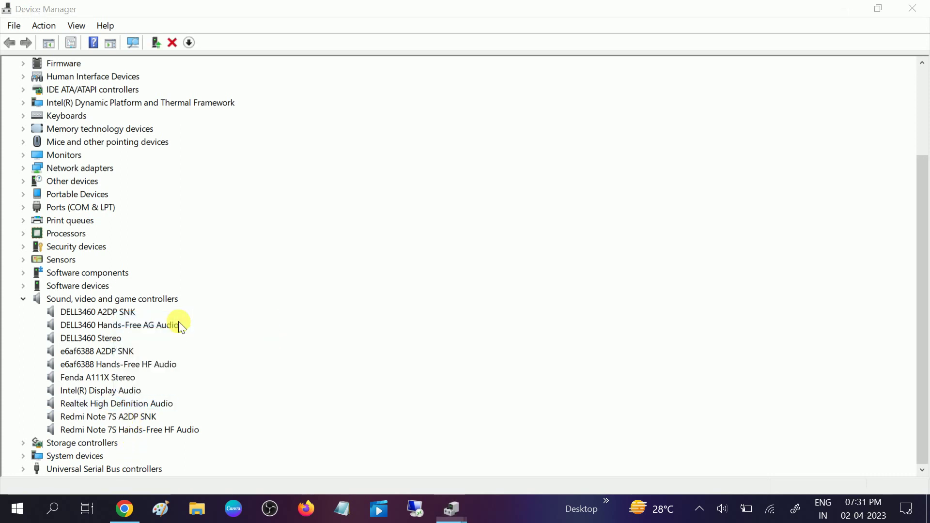
click(355, 216)
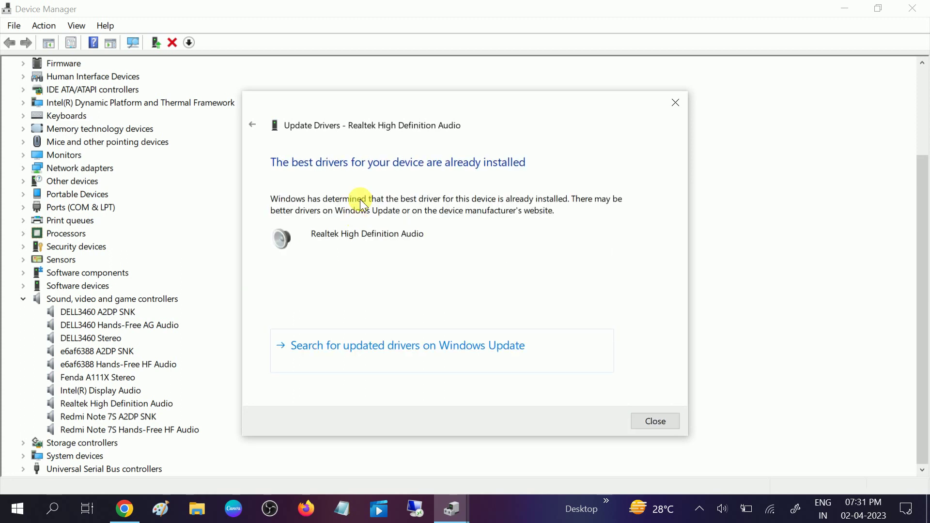
click(656, 421)
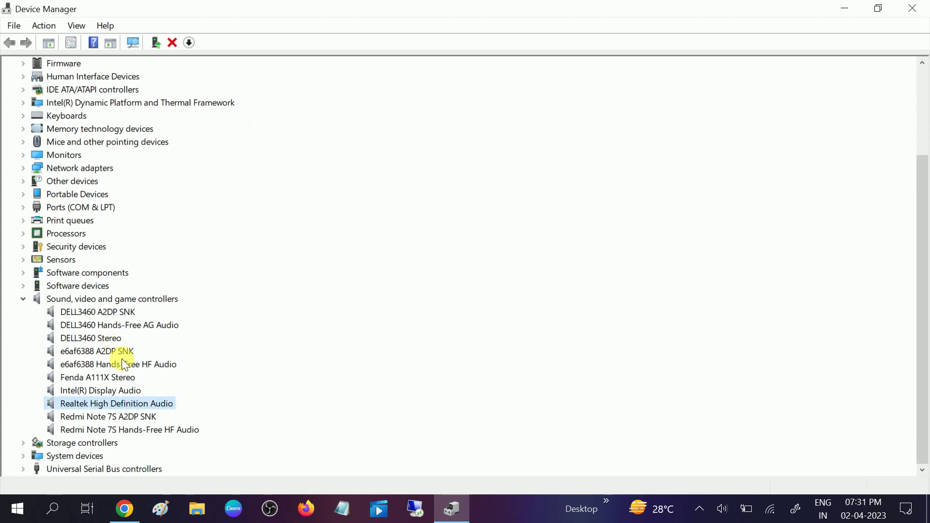
click(23, 300)
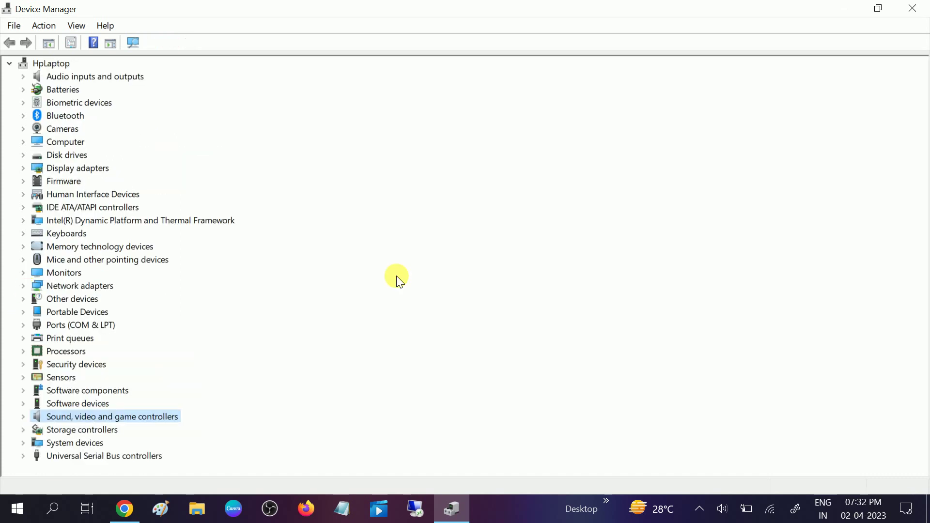
Close Device Manager and open Control Panel by searching for 'control'
click(922, 5)
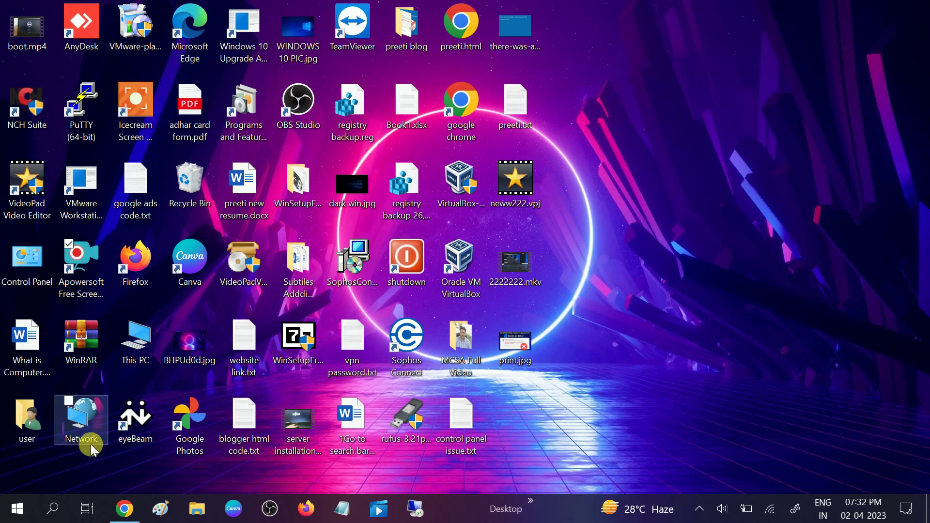
click(53, 510)
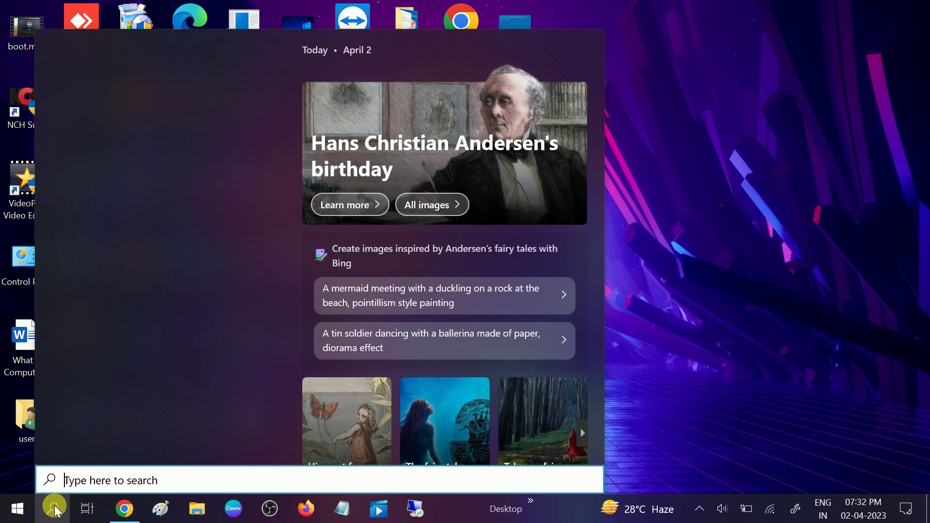
text(control)
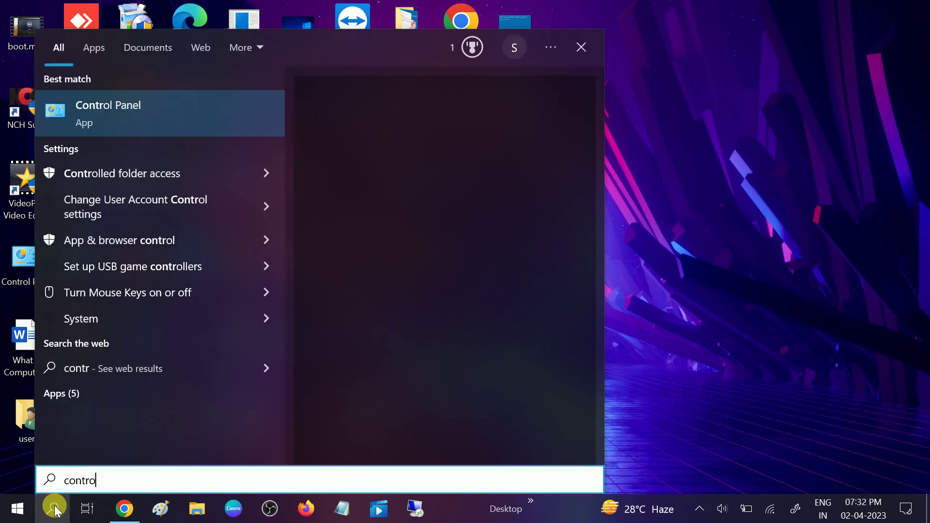
click(140, 124)
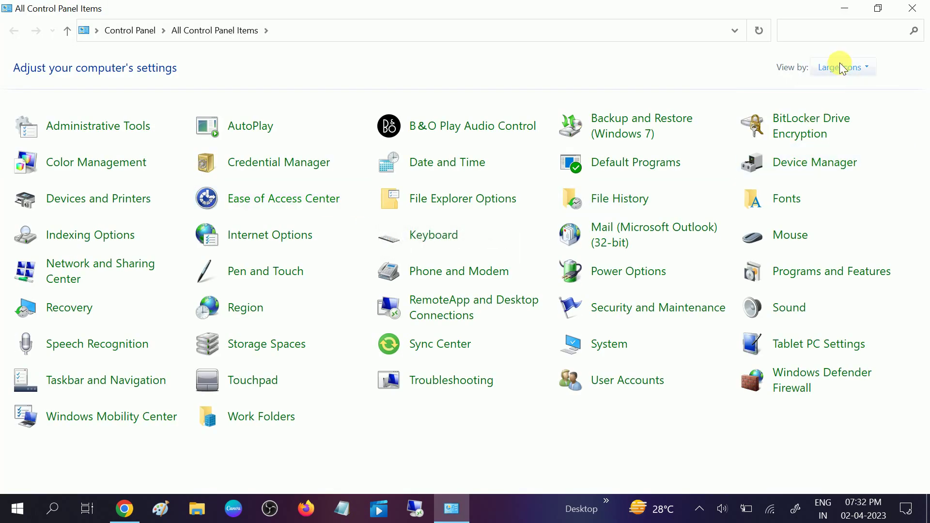
Keep Control Panel in Large icons view, open Sound, and show the Recording tab
click(839, 65)
click(853, 104)
click(794, 315)
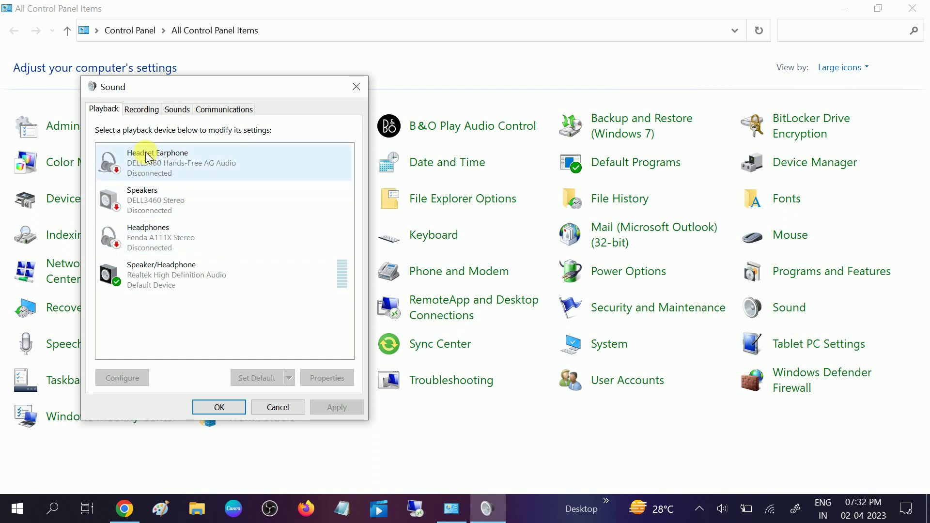
click(144, 114)
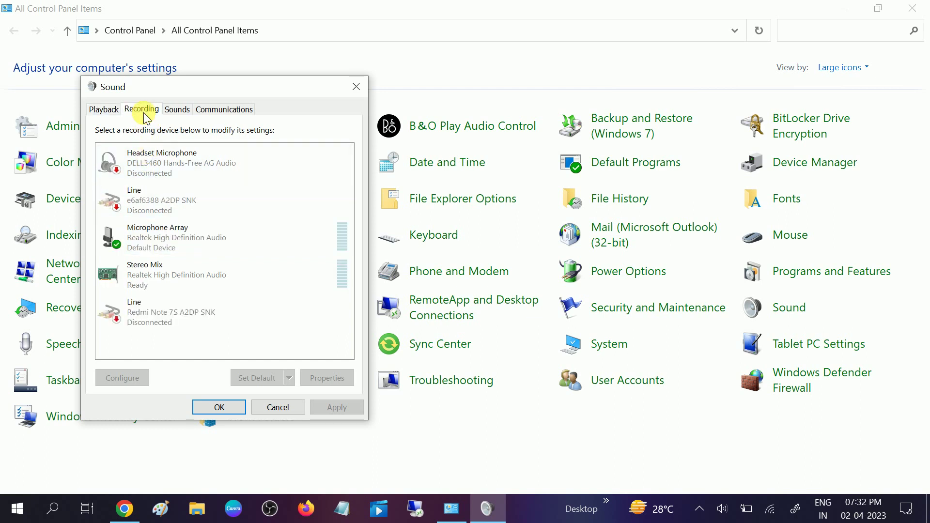
click(180, 237)
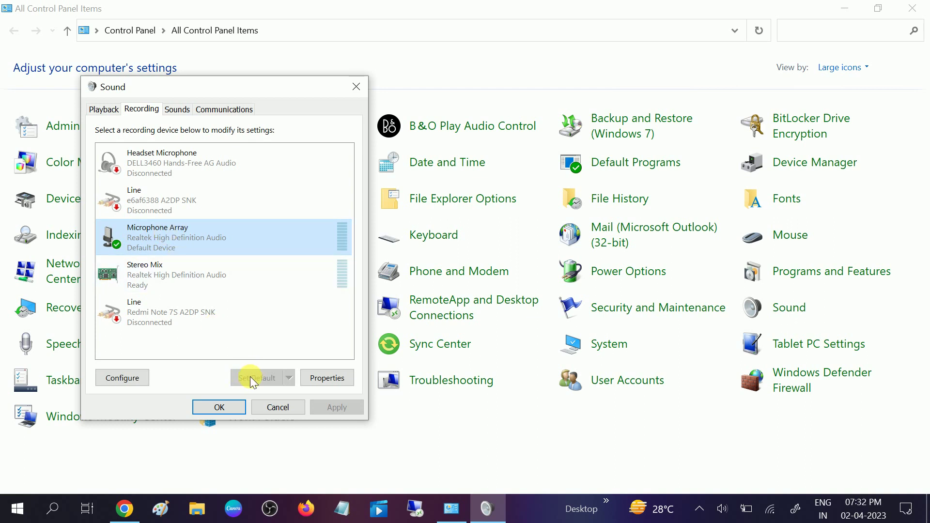
click(163, 206)
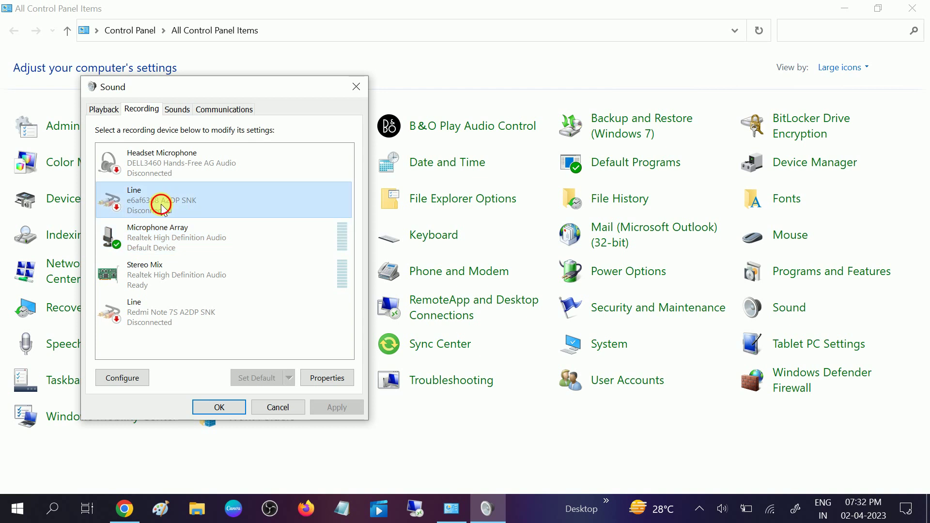
right_click(163, 169)
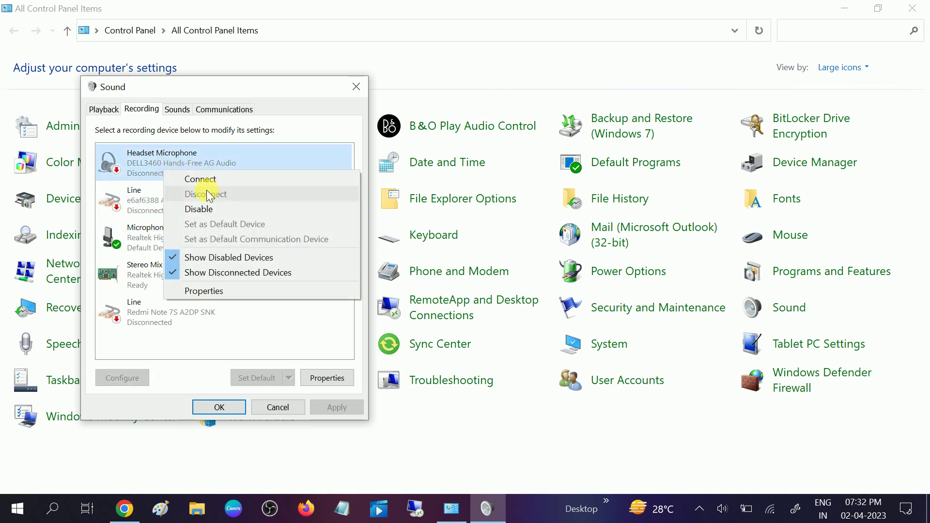
click(140, 279)
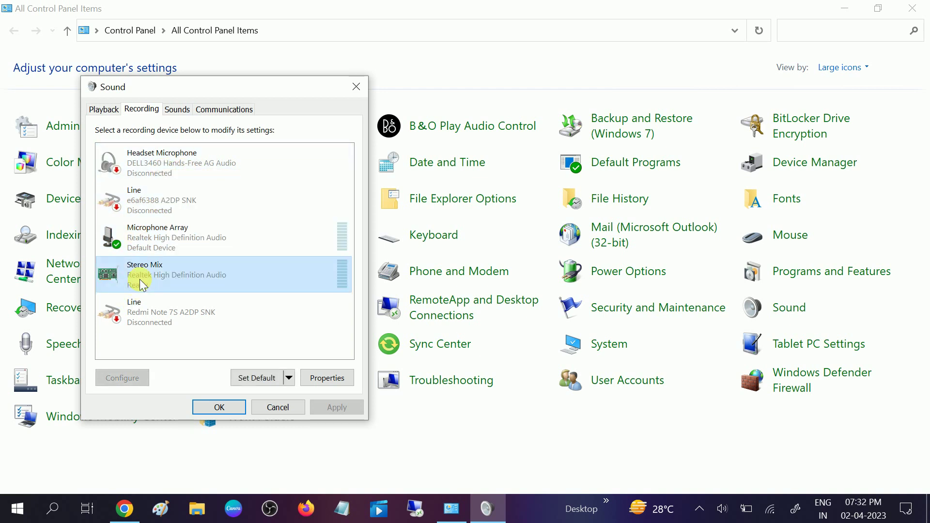
right_click(140, 280)
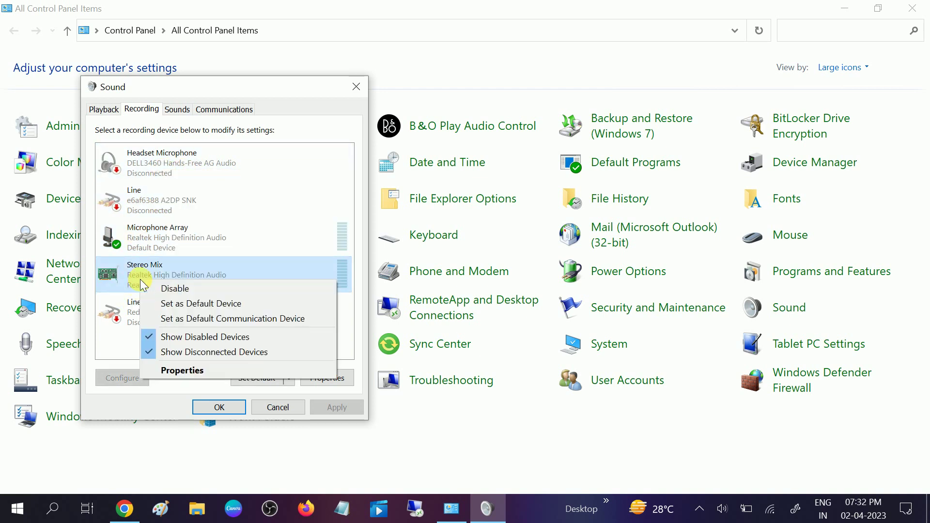
click(184, 288)
right_click(168, 266)
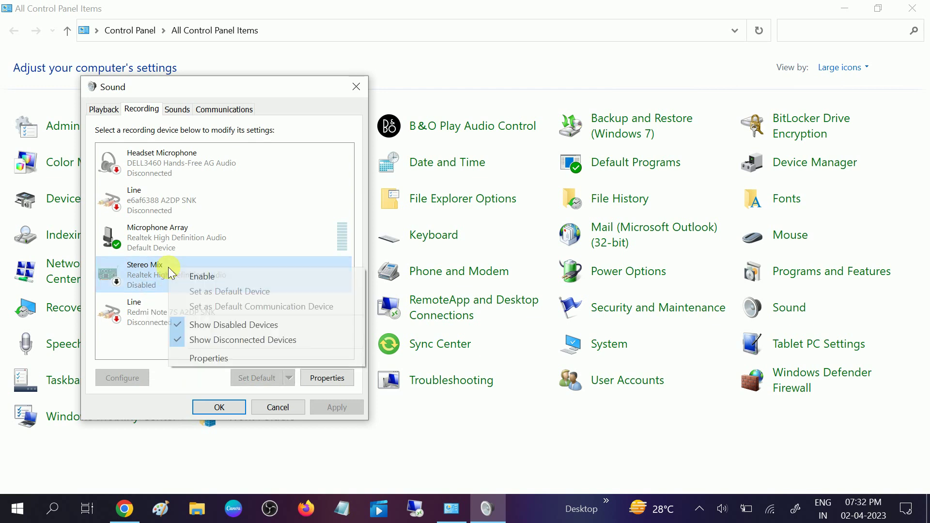
click(201, 272)
click(328, 411)
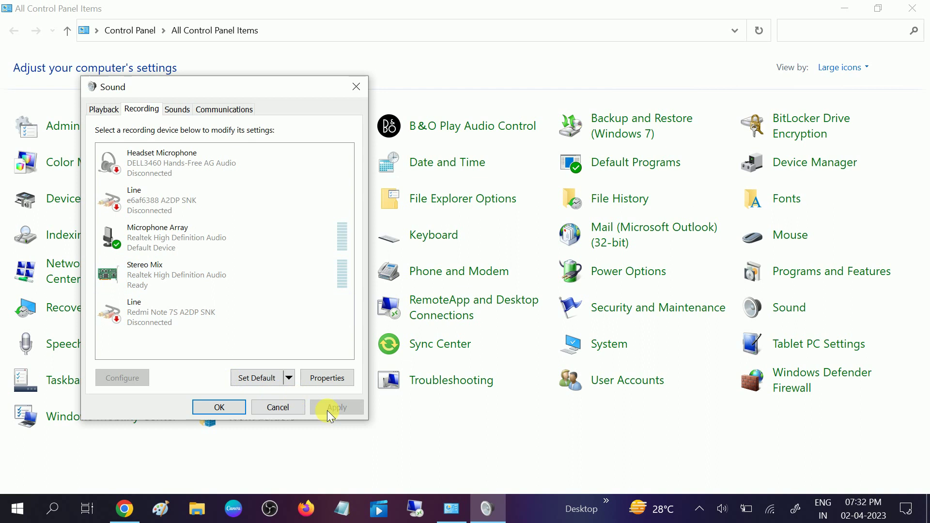
click(174, 240)
Confirm Microphone Array's Levels show 68 with +20.0 dB boost, then close its properties
click(321, 376)
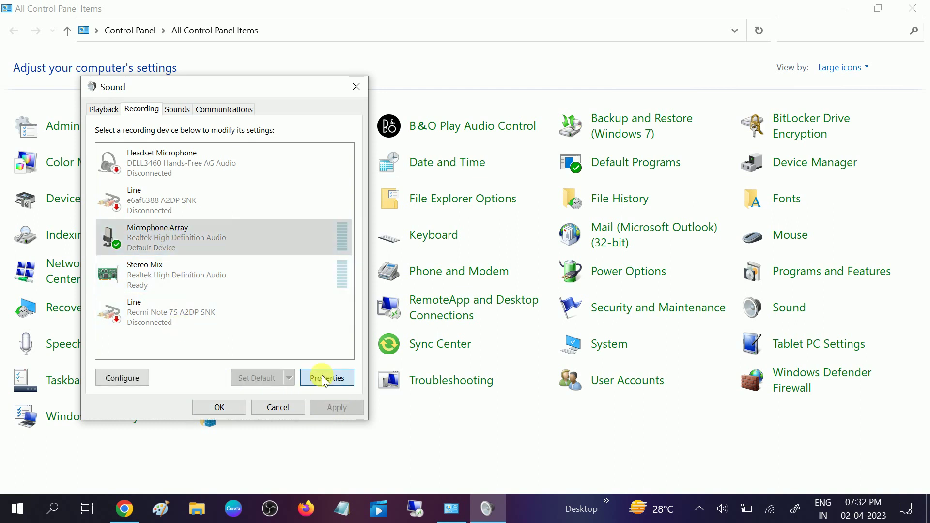
click(182, 134)
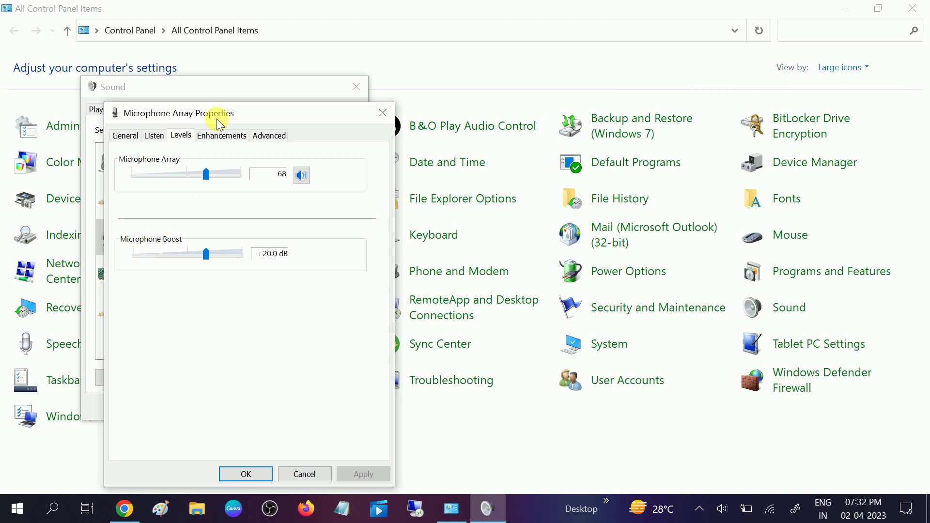
click(244, 473)
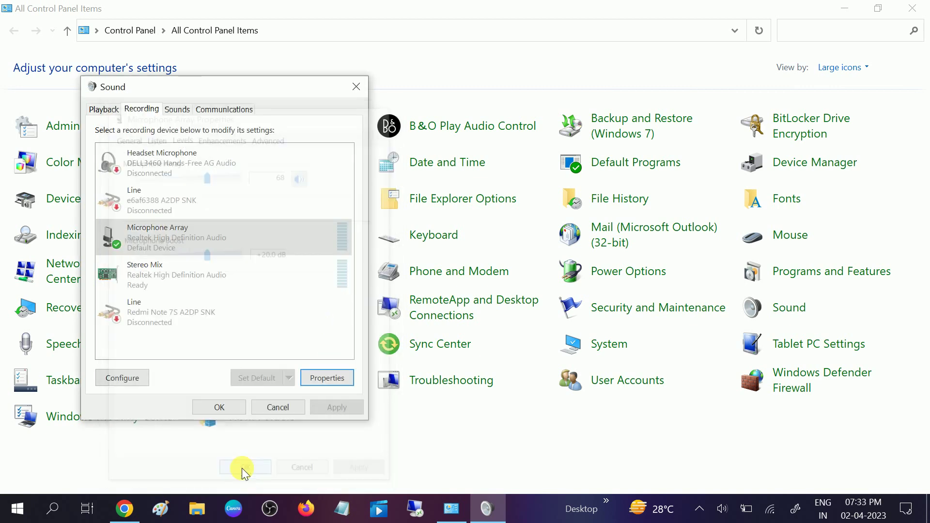
Select Speaker/Headphone on the Playback tab and close the Sound dialog with OK
click(99, 110)
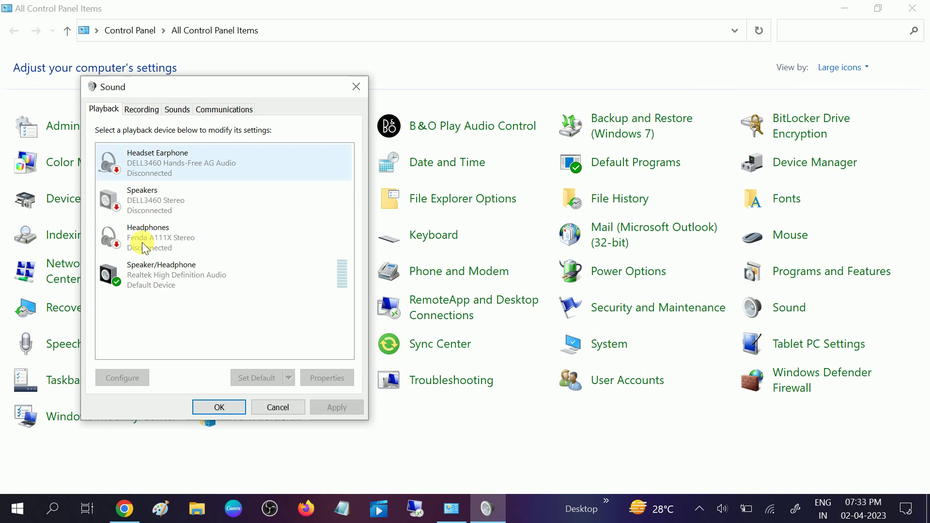
click(182, 282)
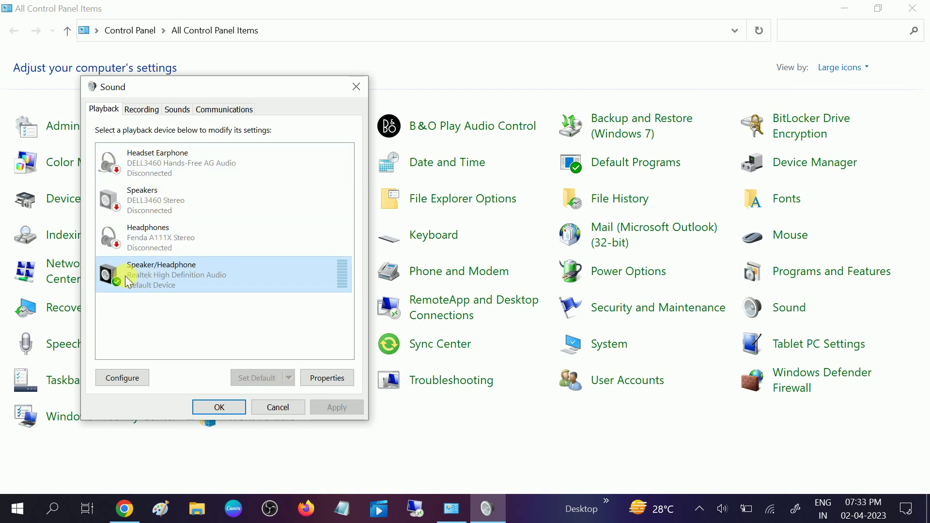
click(210, 409)
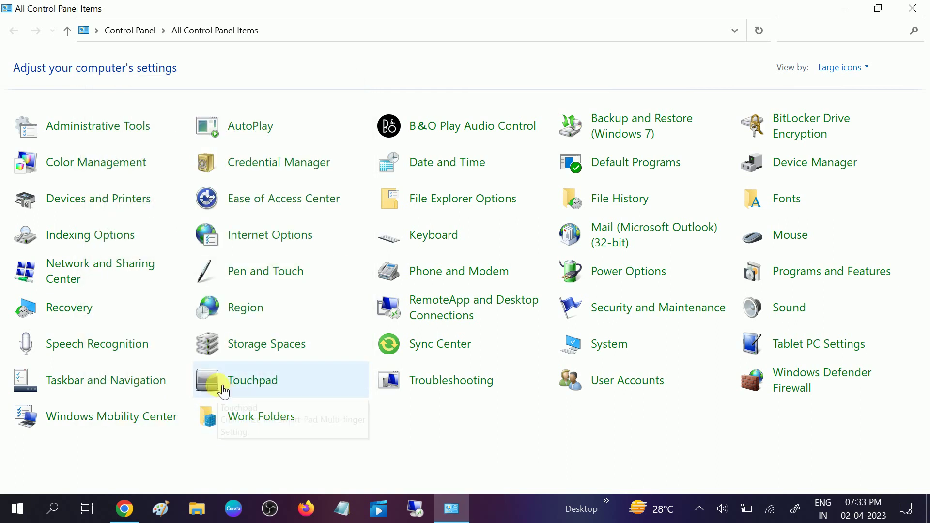